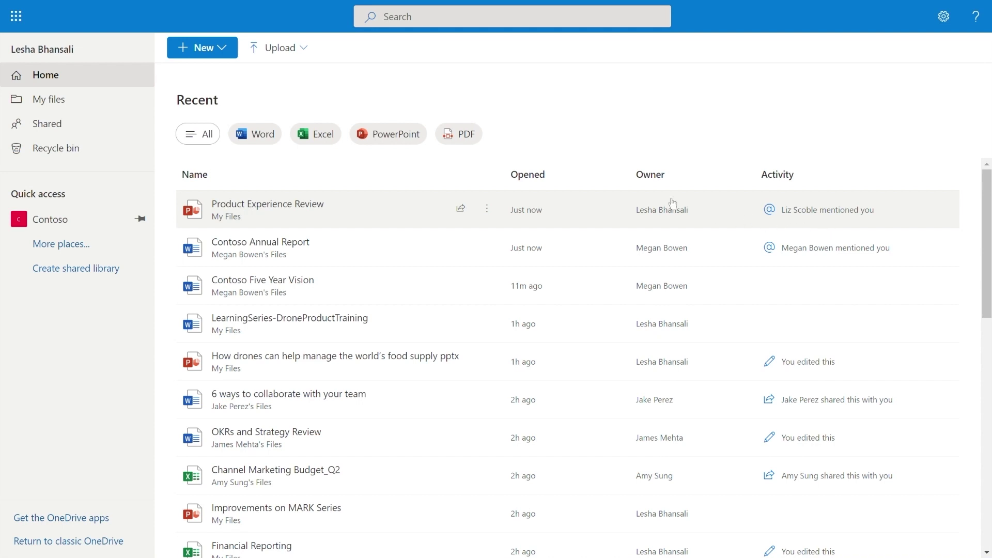
{"action": "left_click", "coordinate": [268, 148]}
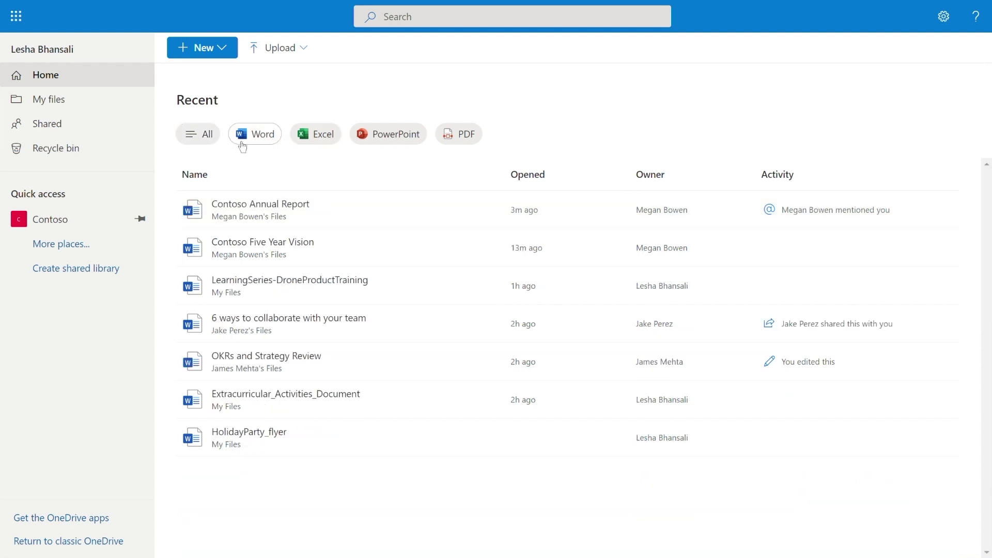
{"action": "left_click", "coordinate": [215, 145]}
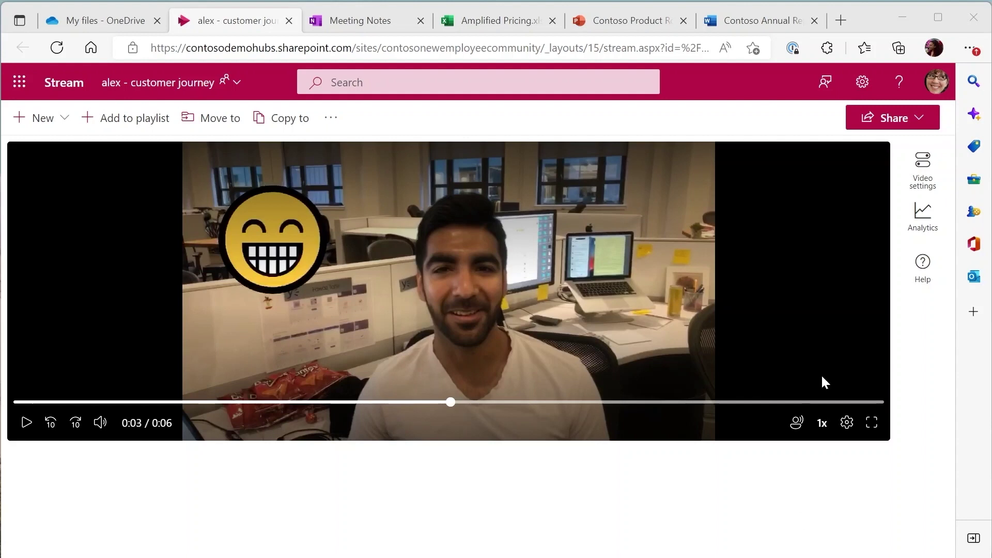
- Bring up the Share options for the customer journey video, then for the Contoso Annual Report
{"action": "left_click", "coordinate": [925, 113]}
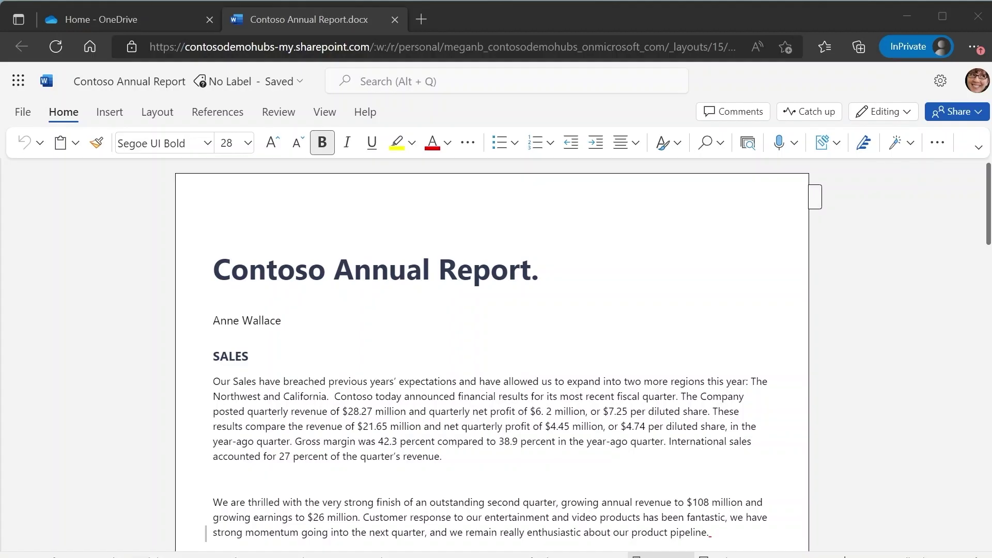
{"action": "left_click", "coordinate": [950, 116]}
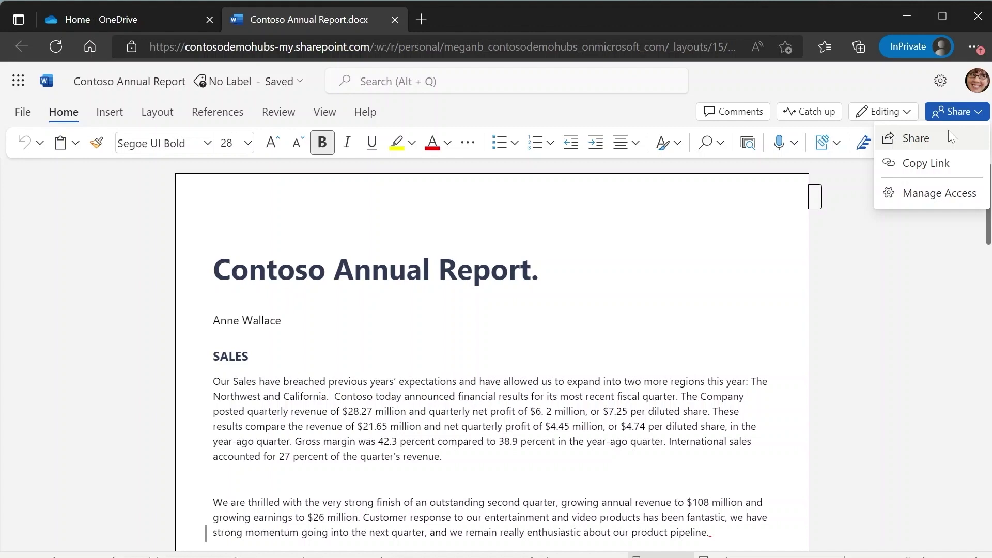
- Change the report's share link settings to Specific people with edit access and apply them
{"action": "left_click", "coordinate": [949, 131]}
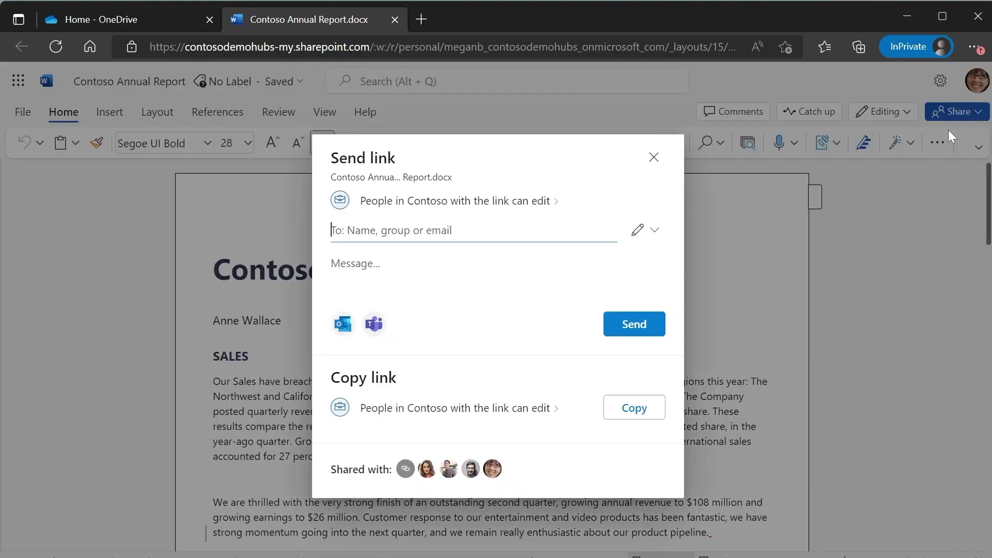
{"action": "left_click", "coordinate": [655, 229]}
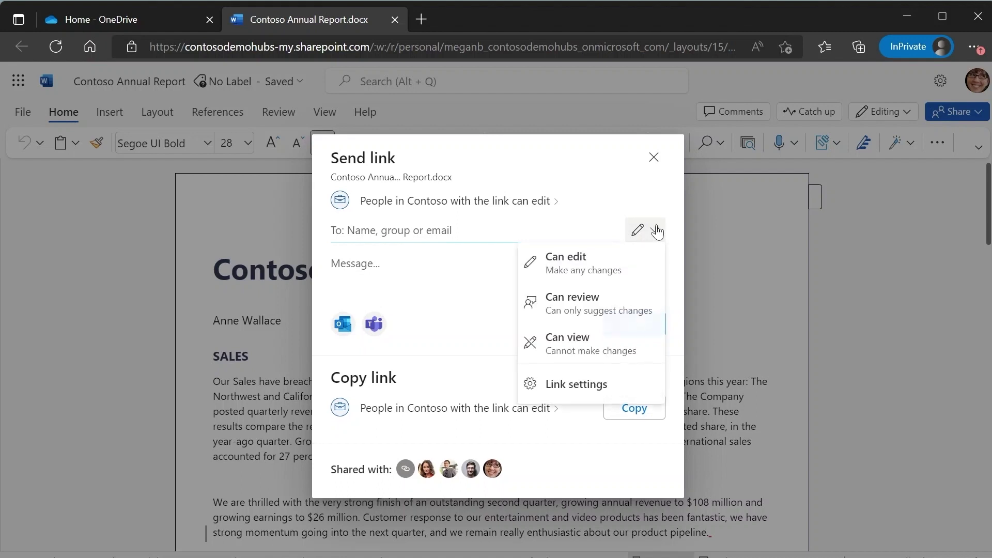
{"action": "left_click", "coordinate": [635, 383]}
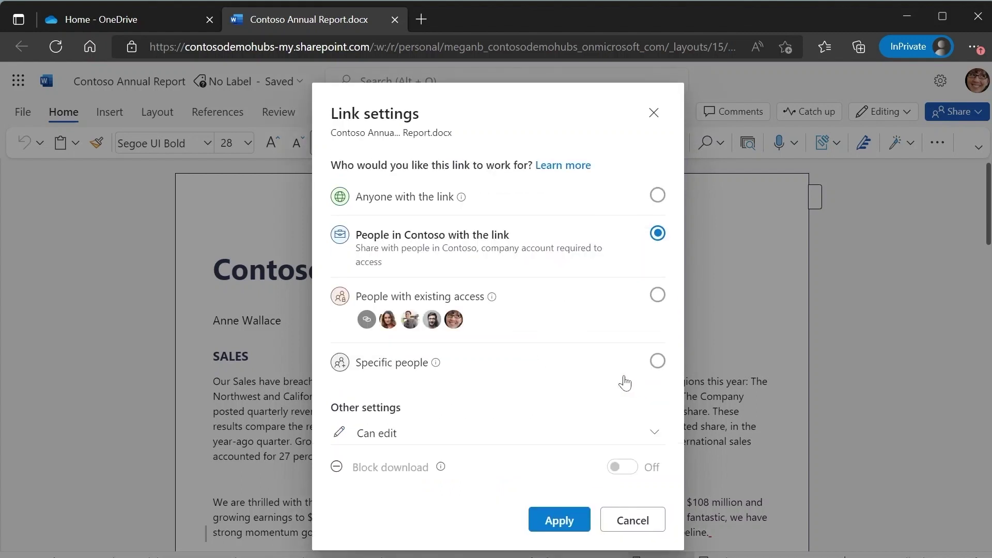
{"action": "mouse_move", "coordinate": [495, 303]}
{"action": "left_click", "coordinate": [656, 362]}
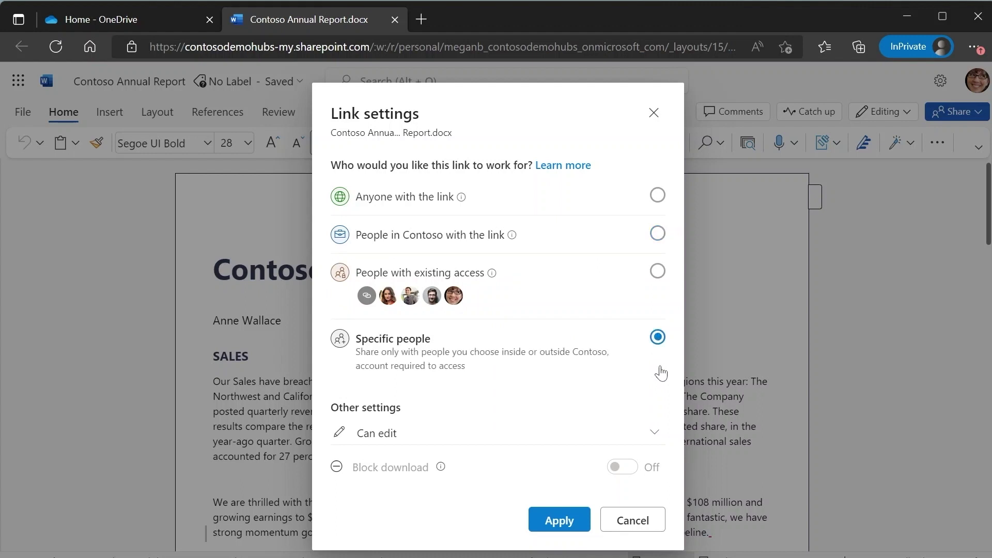
{"action": "left_click", "coordinate": [557, 522]}
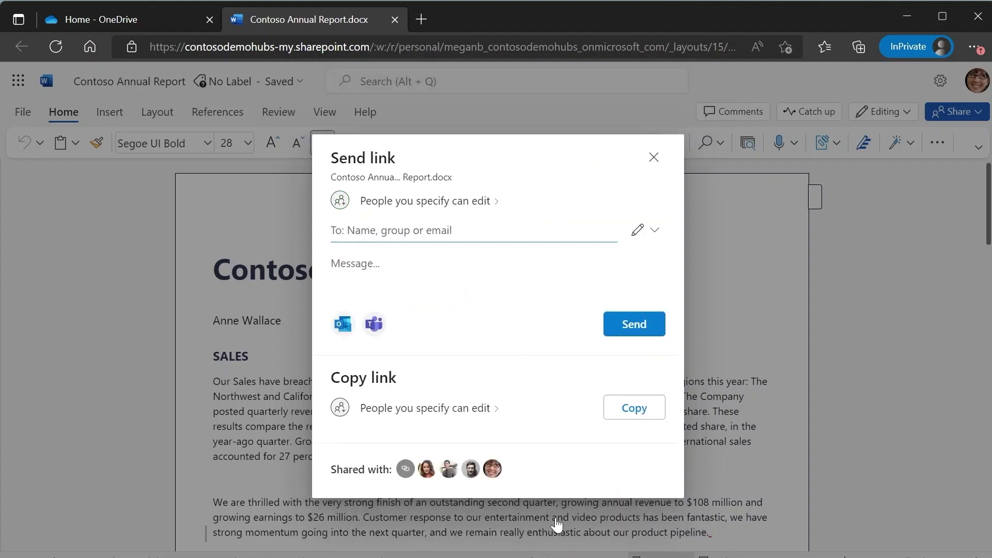
- Send a colleague, found by name, a Can review link to the annual report
{"action": "left_click", "coordinate": [451, 237]}
{"action": "type", "text": "Lesha"}
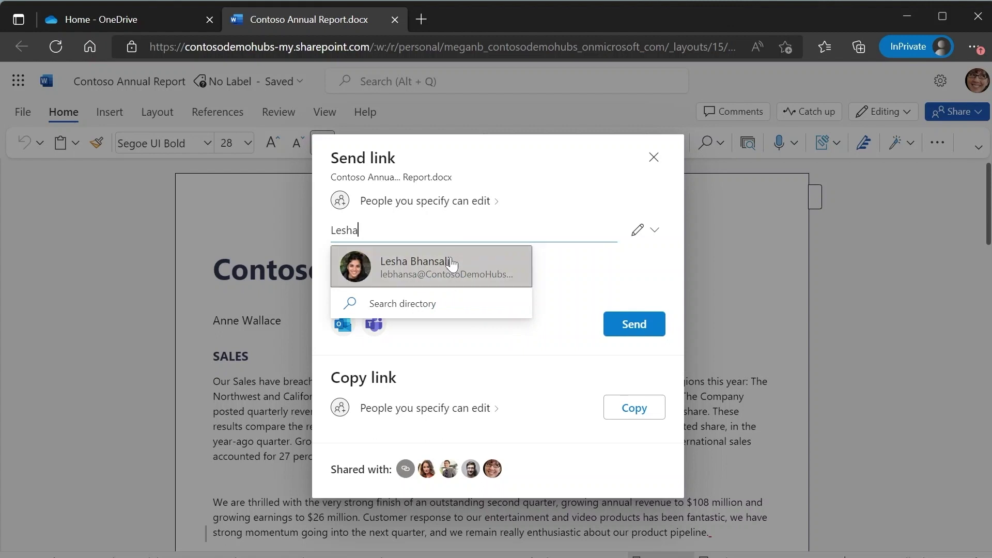
{"action": "left_click", "coordinate": [451, 263]}
{"action": "left_click", "coordinate": [639, 245]}
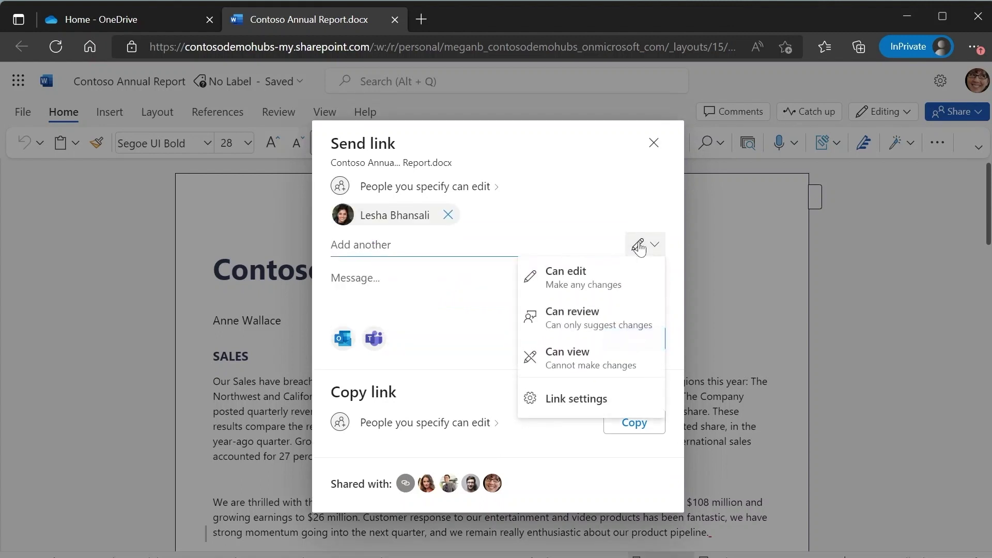
{"action": "left_click", "coordinate": [626, 320]}
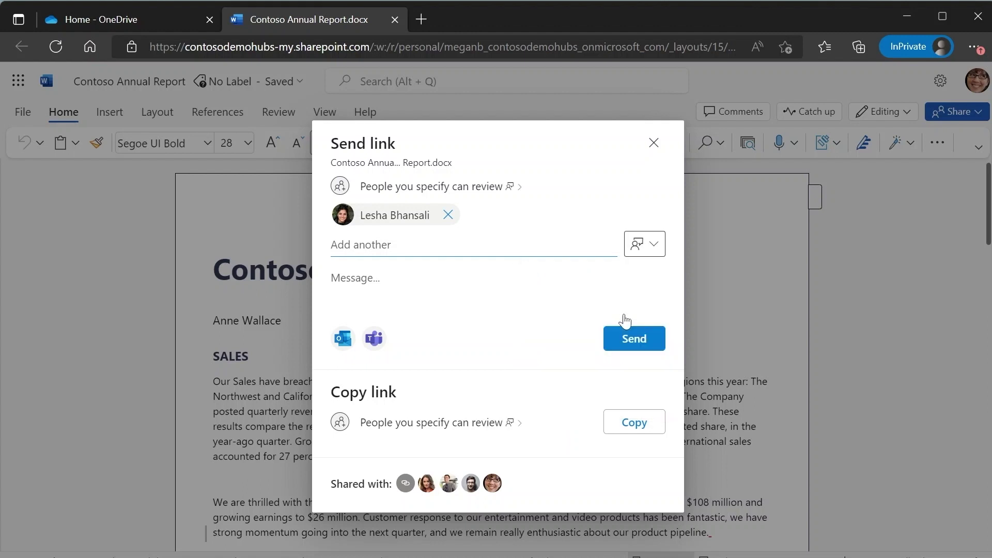
{"action": "left_click", "coordinate": [628, 337]}
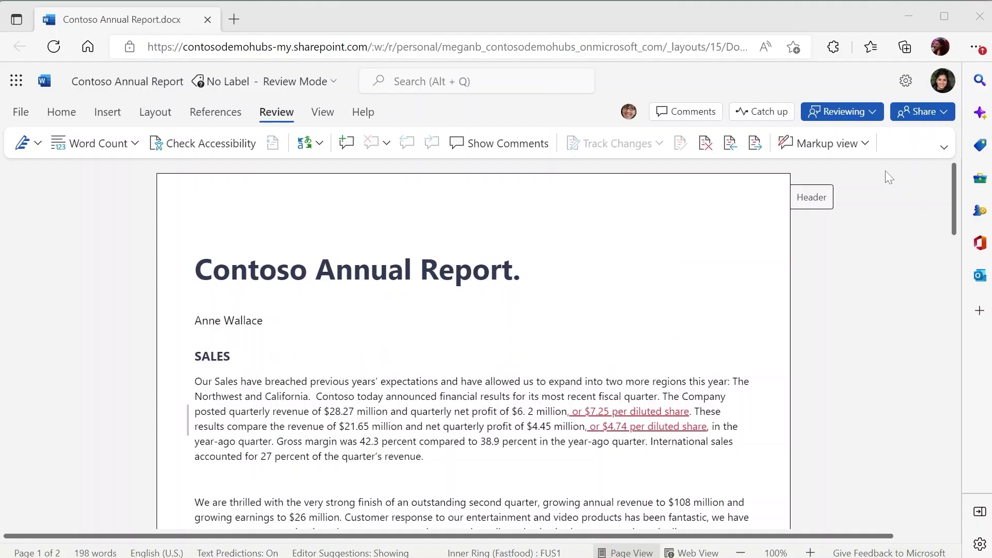
{"action": "left_click", "coordinate": [842, 112]}
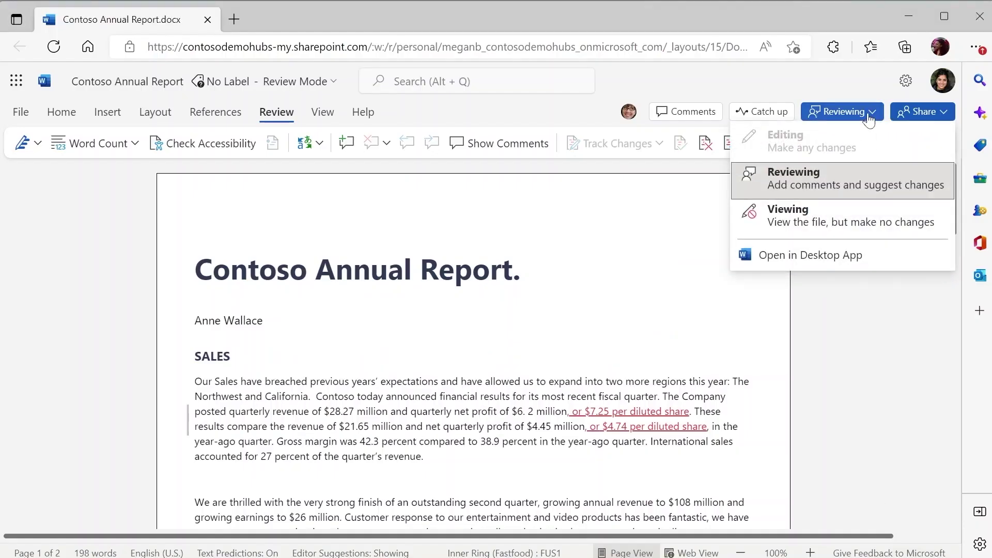
- Replace “breached previous years’ expectations” with “exceeded FY22” as a tracked suggestion
{"action": "key", "text": "Escape"}
{"action": "left_click_drag", "start_coordinate": [265, 381], "coordinate": [442, 383]}
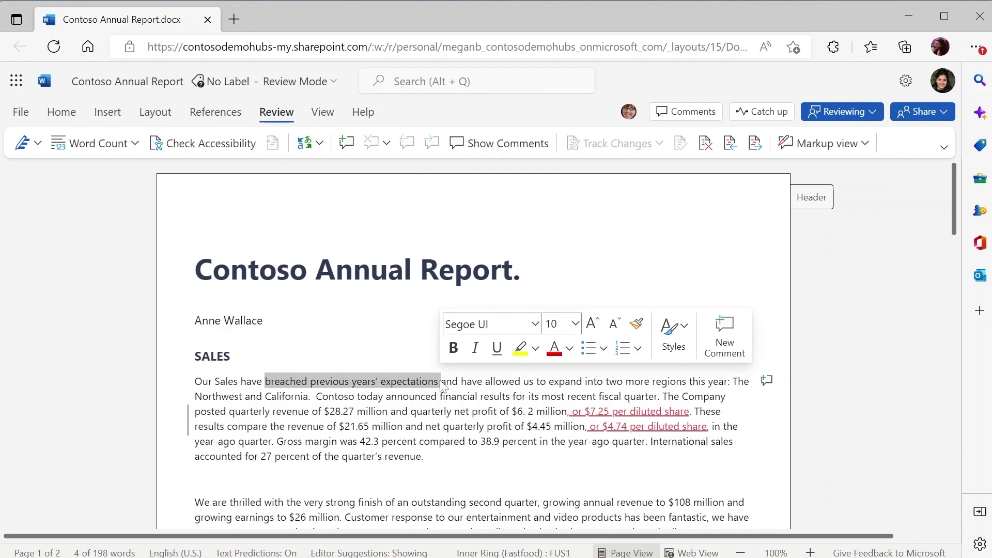
{"action": "type", "text": "exceeded FY22"}
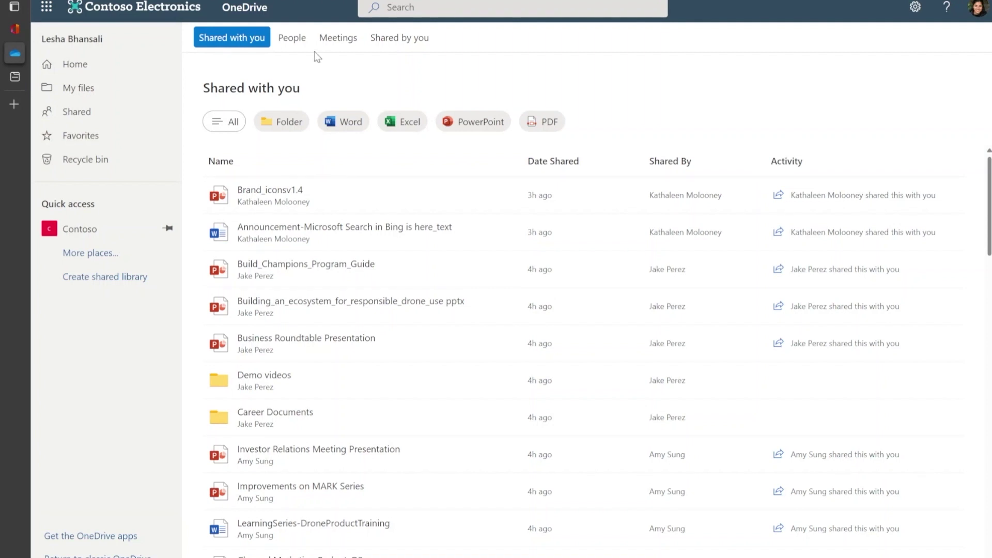
- Filter Shared > People by a colleague's name and show only their Word documents
{"action": "left_click", "coordinate": [293, 44]}
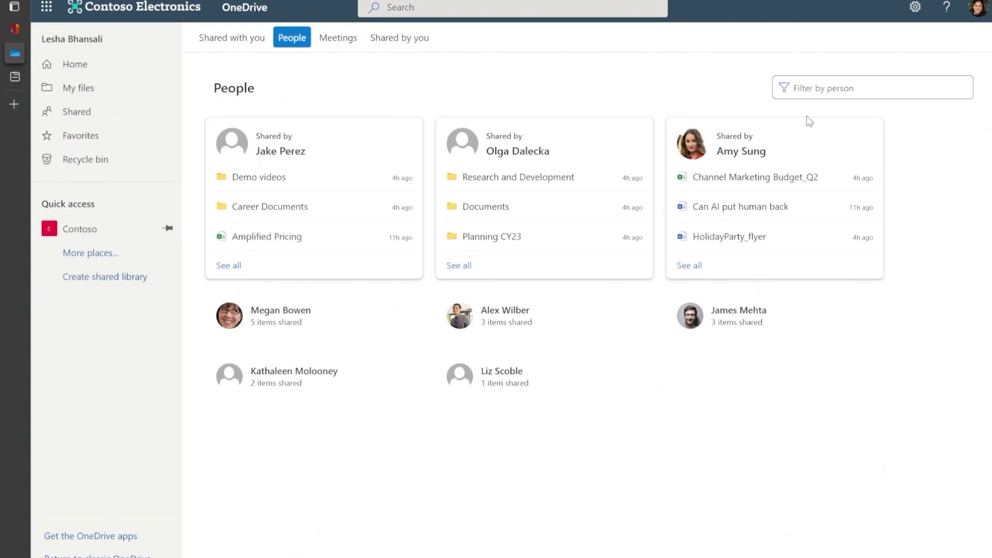
{"action": "left_click", "coordinate": [824, 89]}
{"action": "type", "text": "megan"}
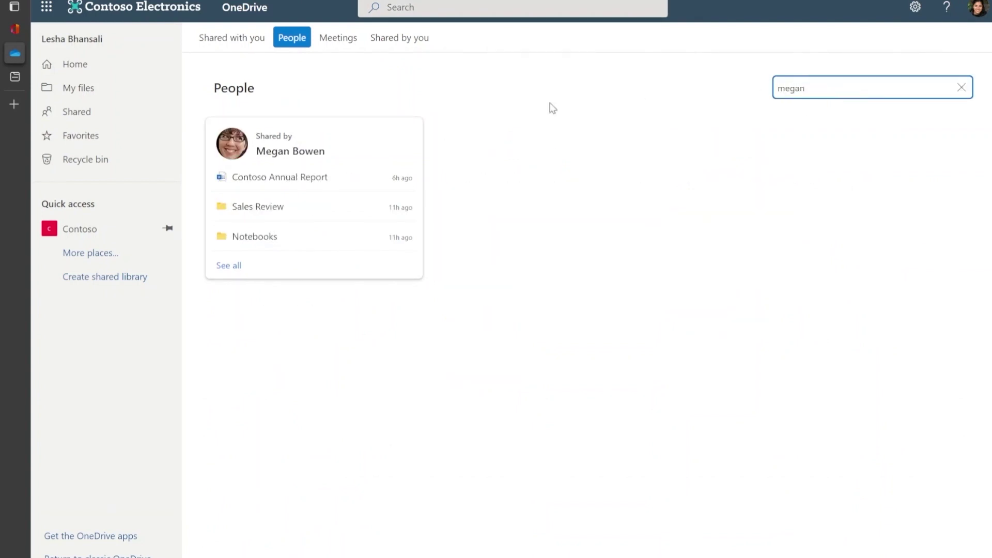
{"action": "left_click", "coordinate": [229, 266]}
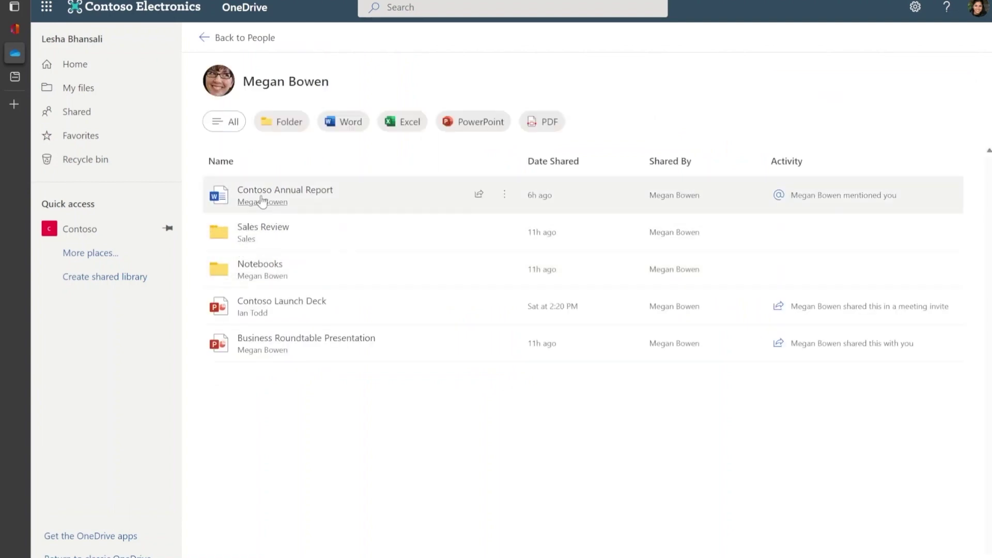
{"action": "left_click", "coordinate": [341, 124]}
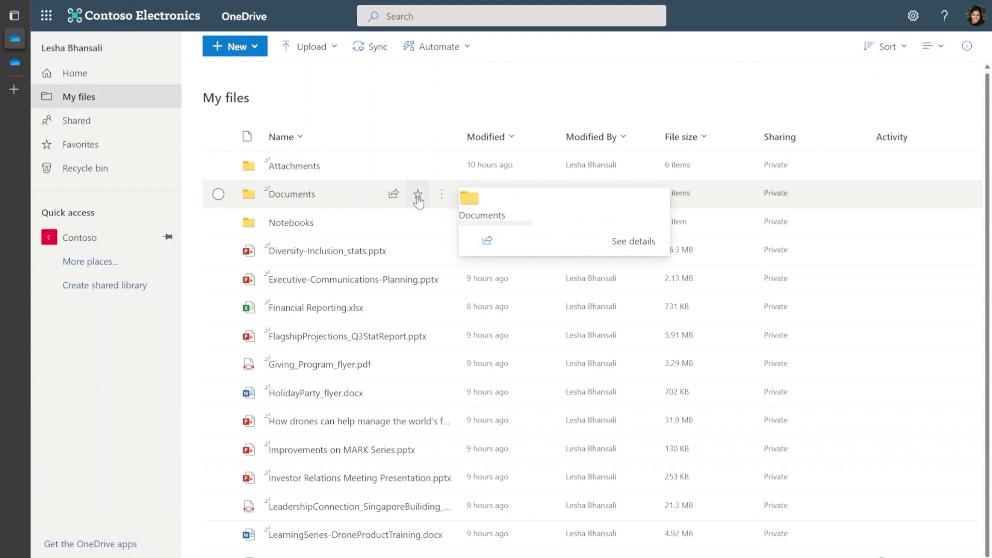
- Star Documents, Financial Reporting.xlsx and FlagshipProjections_Q3StatReport, then view the Favorites list
{"action": "left_click", "coordinate": [418, 196]}
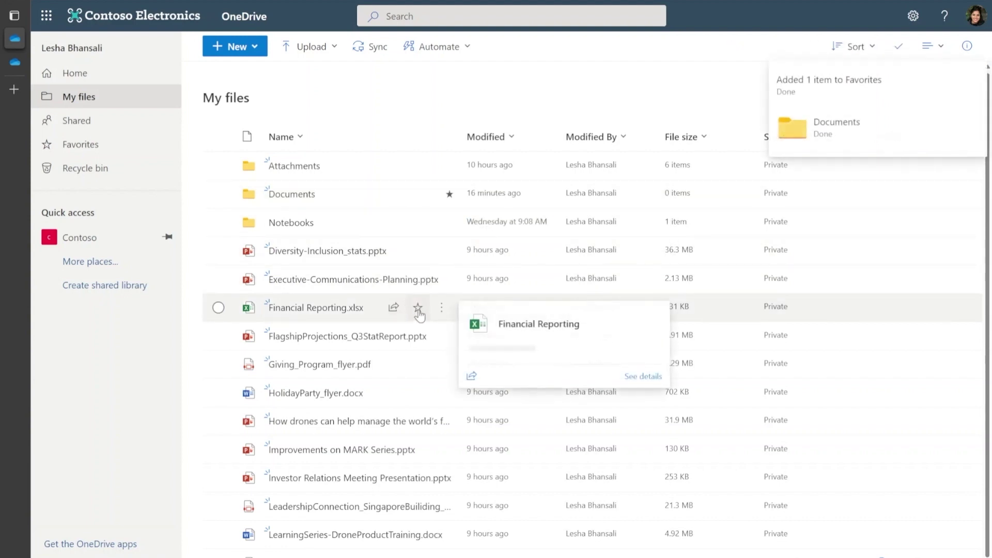
{"action": "left_click", "coordinate": [418, 308]}
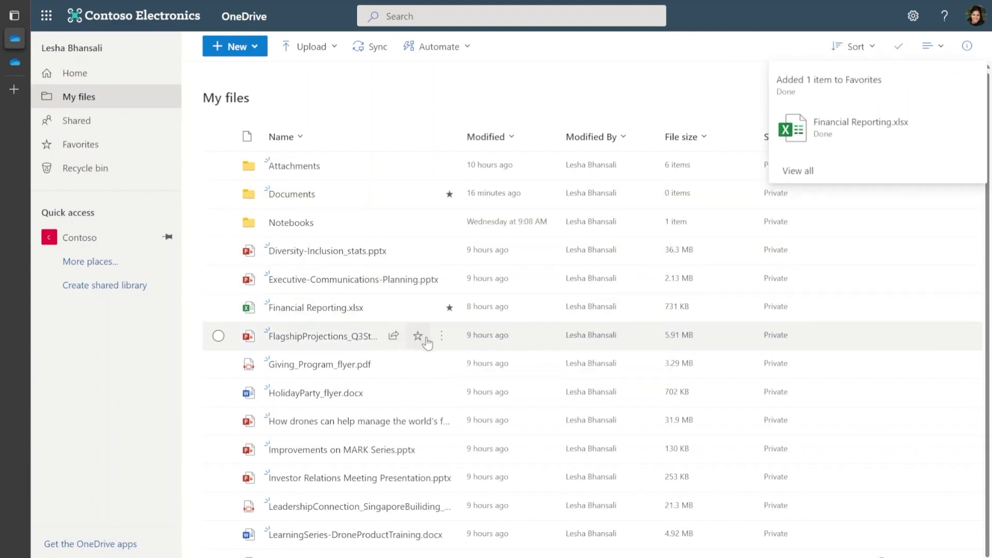
{"action": "mouse_move", "coordinate": [421, 342]}
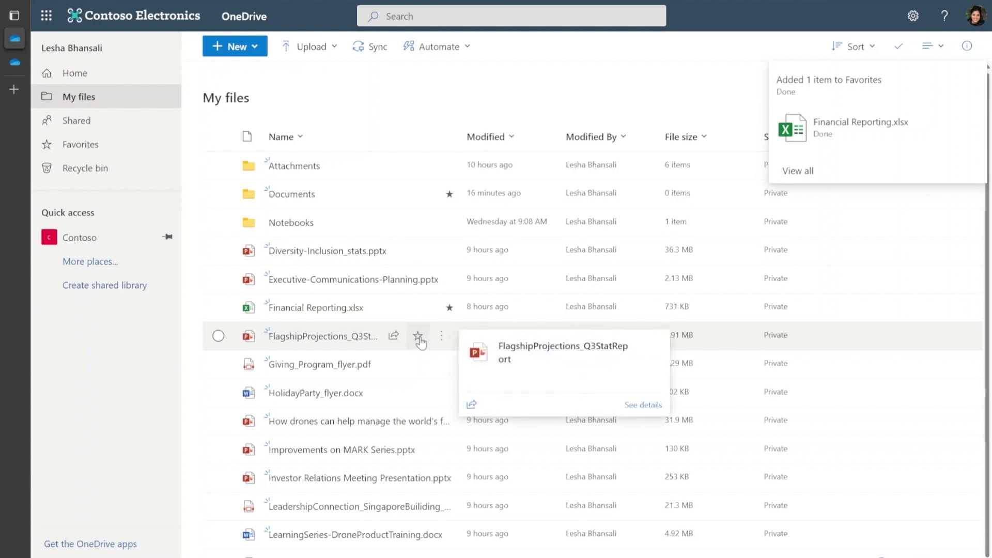
{"action": "left_click", "coordinate": [419, 338]}
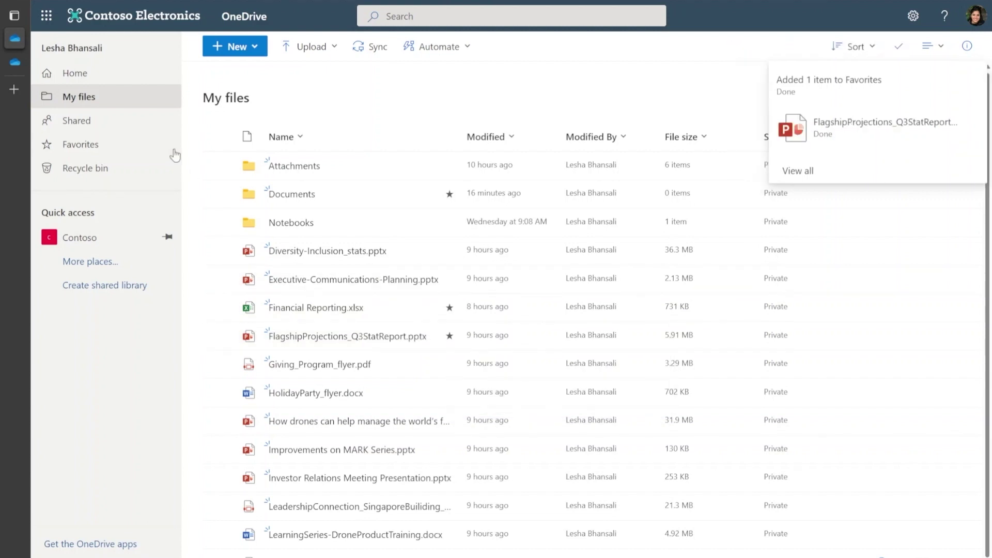
{"action": "left_click", "coordinate": [128, 148]}
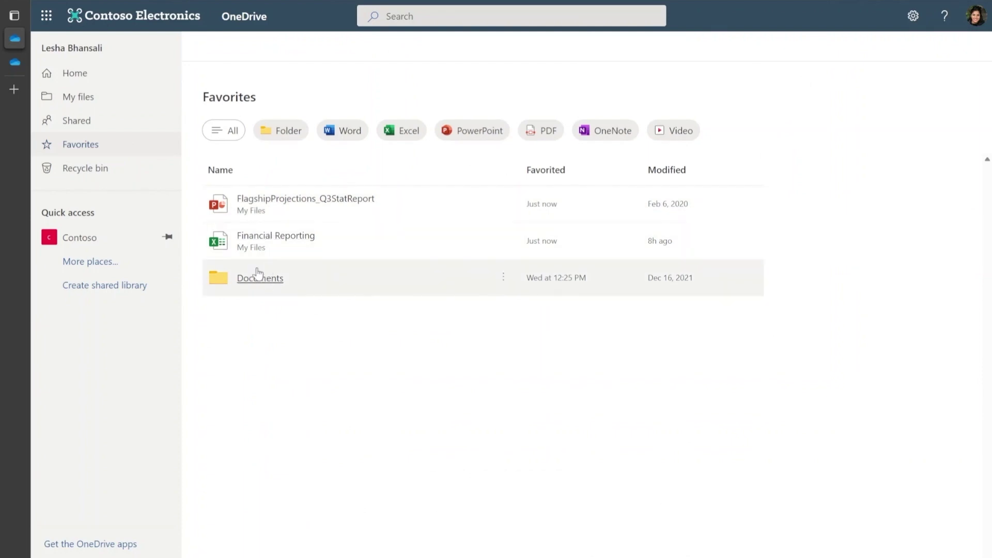
- Back in My files, unstar the Documents folder and toggle FlagshipProjections' favorite
{"action": "left_click", "coordinate": [89, 97]}
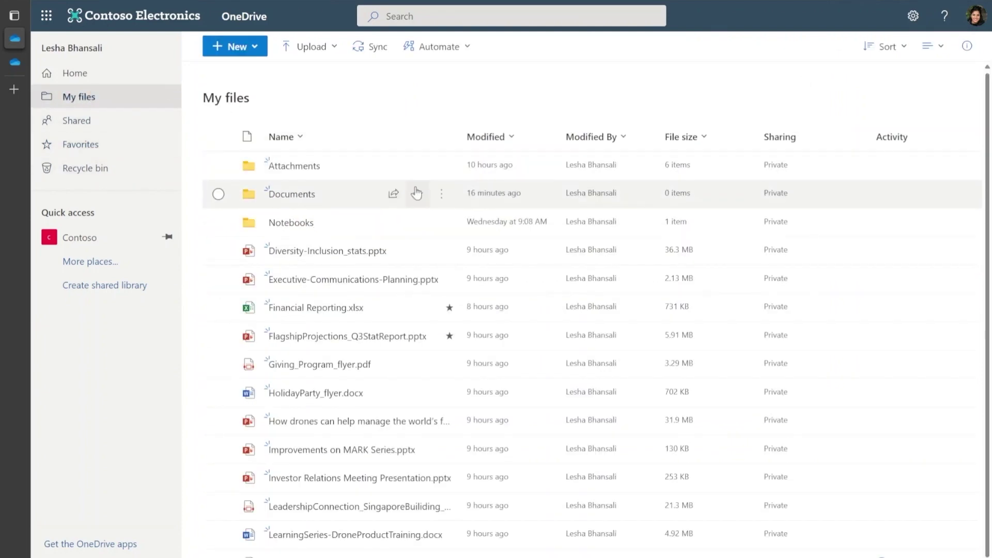
{"action": "left_click", "coordinate": [417, 195]}
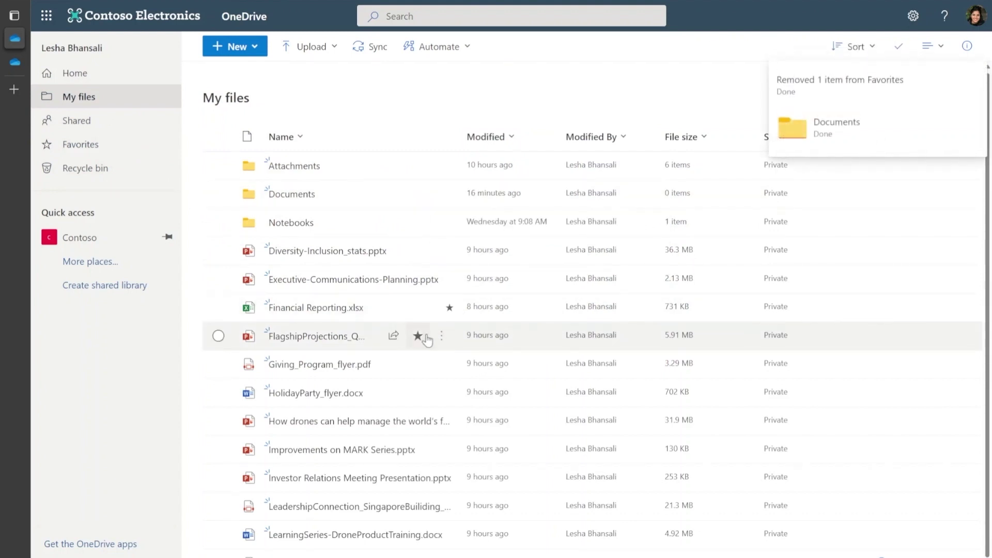
{"action": "left_click", "coordinate": [418, 337]}
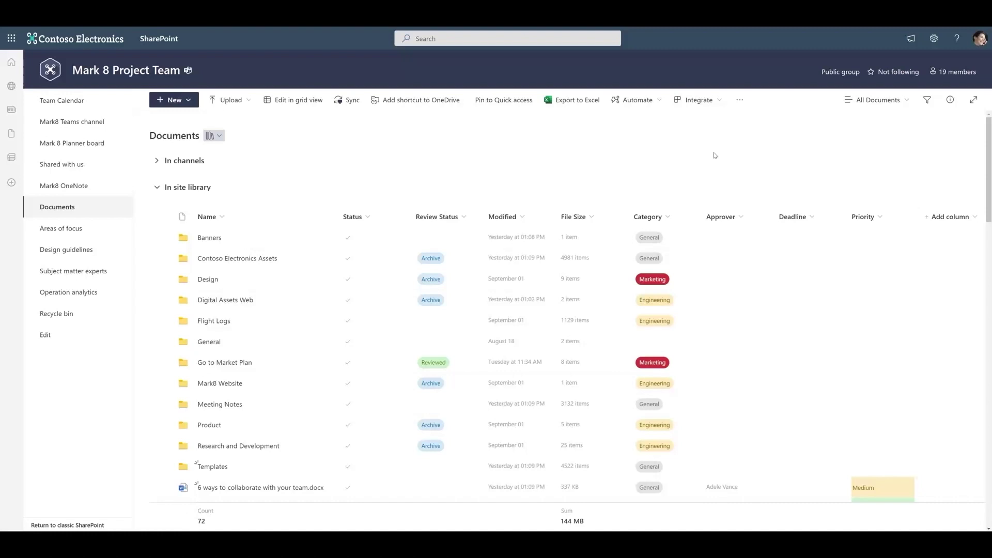
- Show the library as a Flat List filtered to one approver; make Mark 8 - Marketing Campaign available offline
{"action": "left_click", "coordinate": [879, 100]}
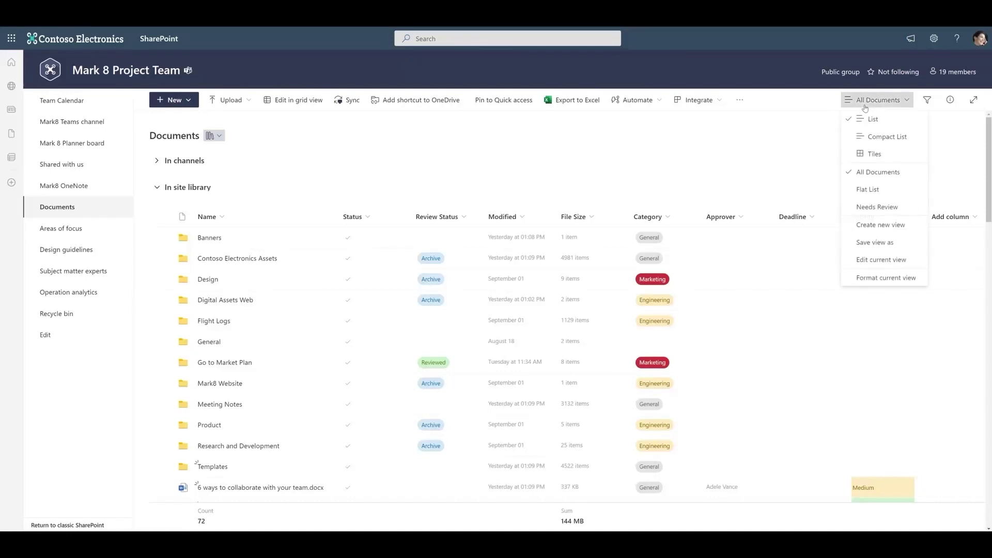
{"action": "left_click", "coordinate": [865, 192]}
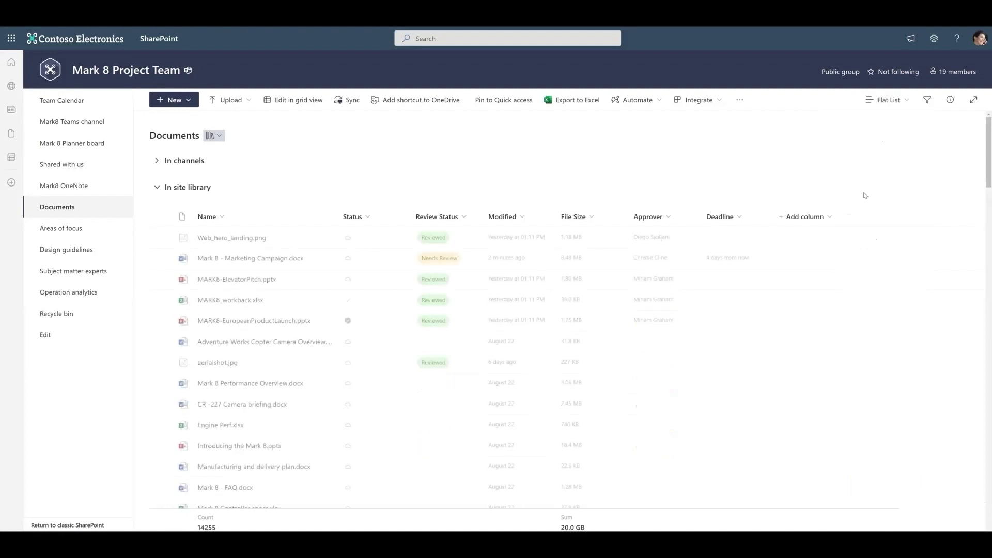
{"action": "left_click", "coordinate": [926, 101]}
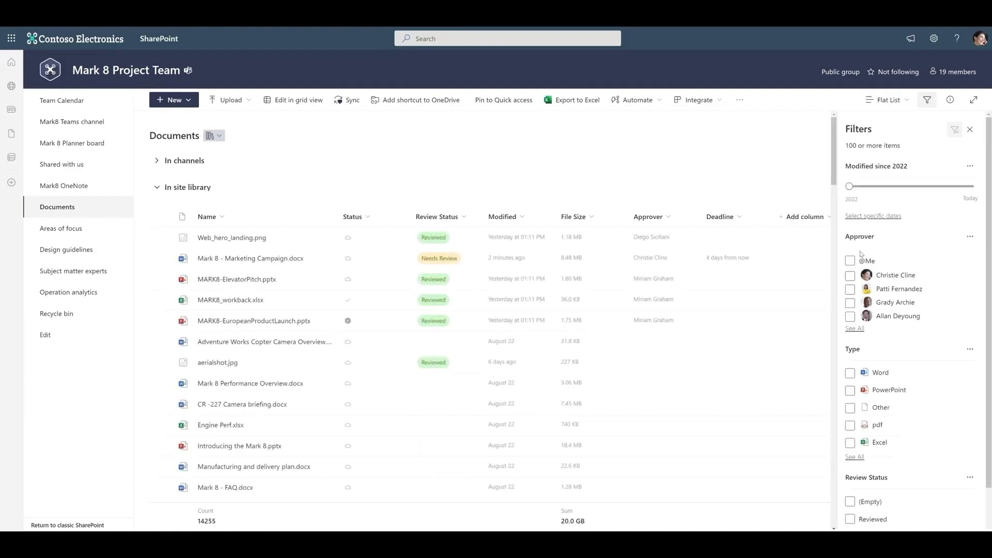
{"action": "left_click", "coordinate": [851, 276]}
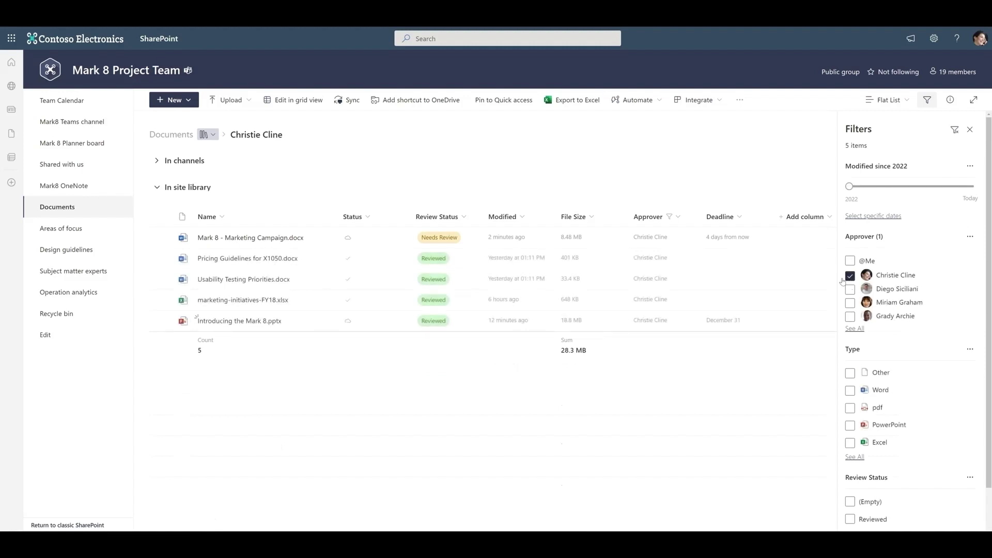
{"action": "left_click", "coordinate": [324, 239]}
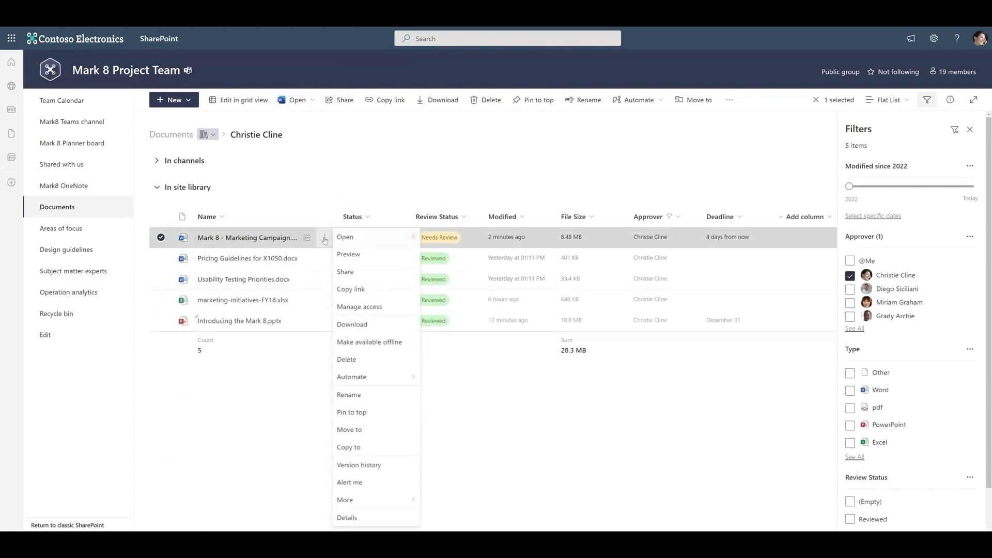
{"action": "left_click", "coordinate": [386, 342]}
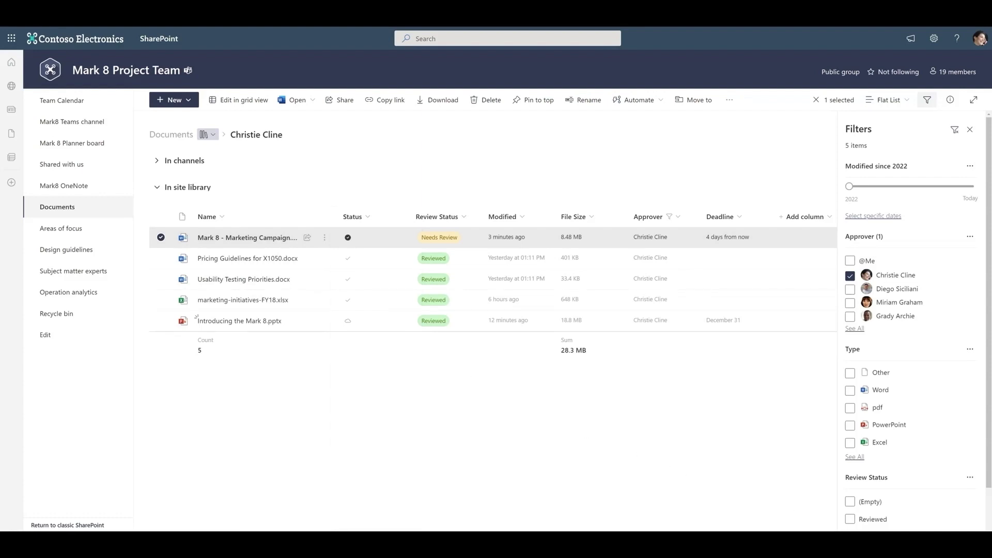
- Turn on Airplane mode from Quick Settings
{"action": "key", "text": "super+a"}
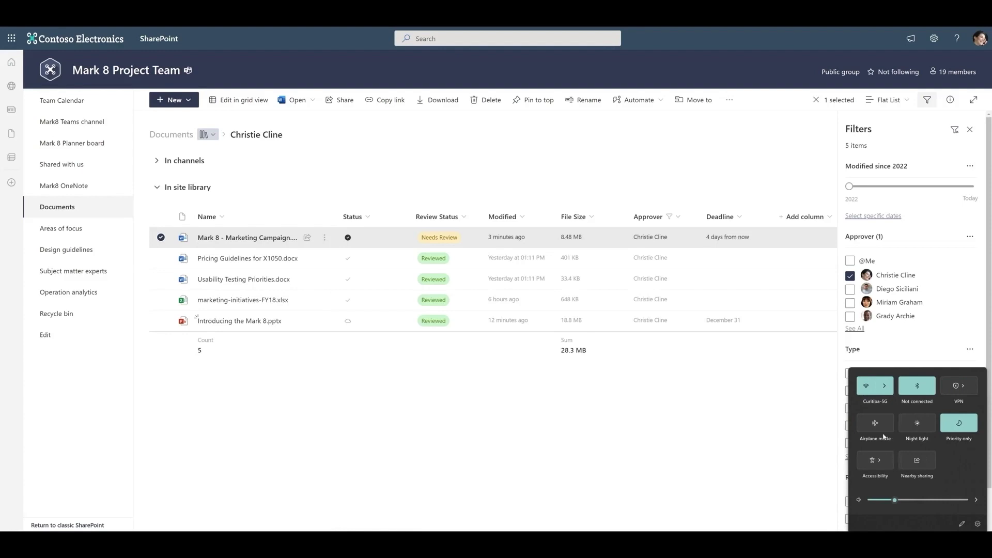
{"action": "left_click", "coordinate": [882, 427]}
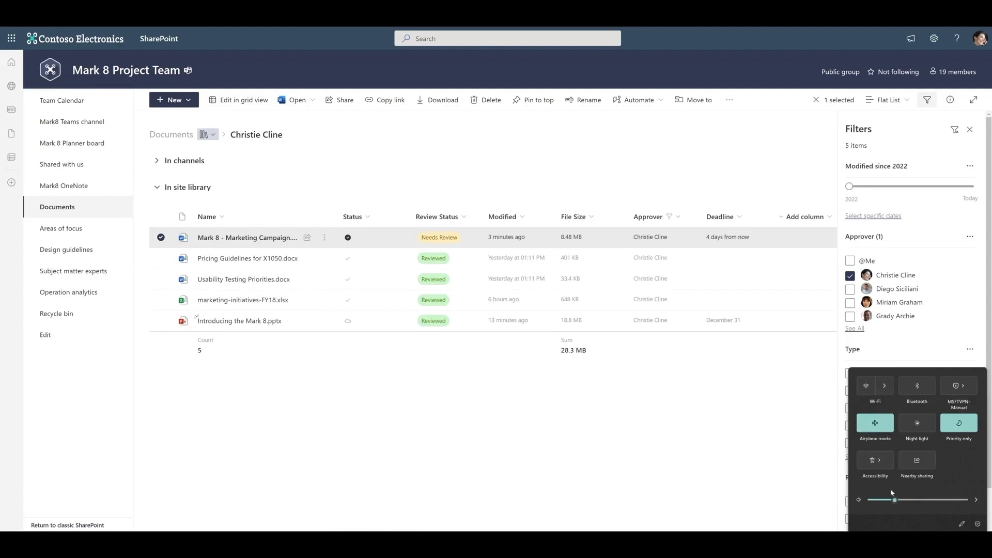
{"action": "key", "text": "Escape"}
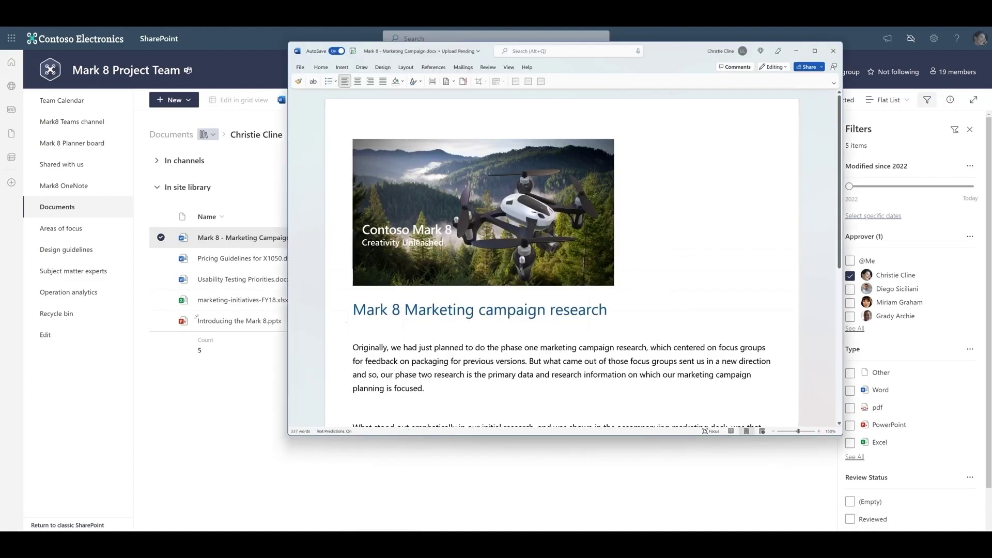
- Delete 'Mark 8 ' from the Word document's heading and close the document
{"action": "key", "text": "ctrl+shift+Left"}
{"action": "key", "text": "ctrl+shift+Left"}
{"action": "key", "text": "BackSpace"}
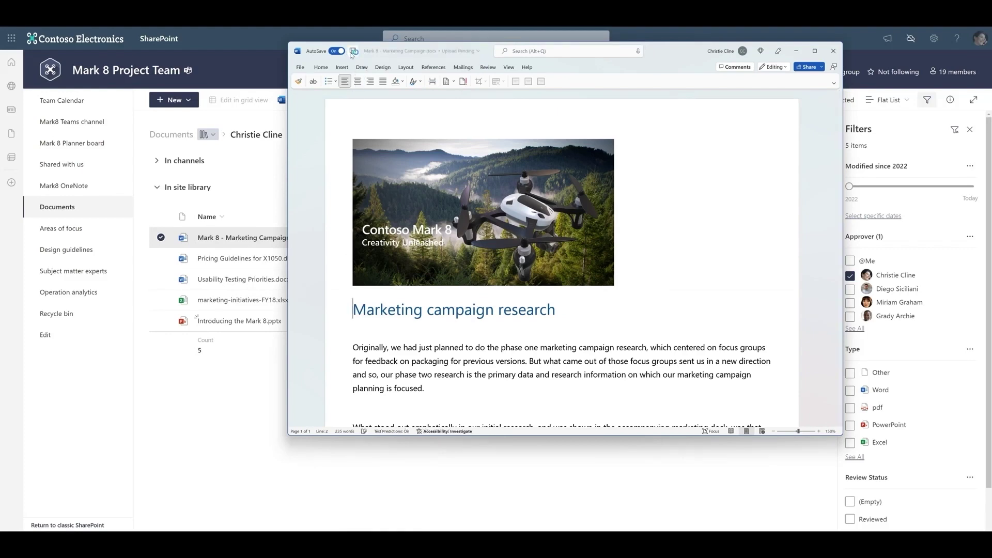
{"action": "left_click", "coordinate": [834, 52]}
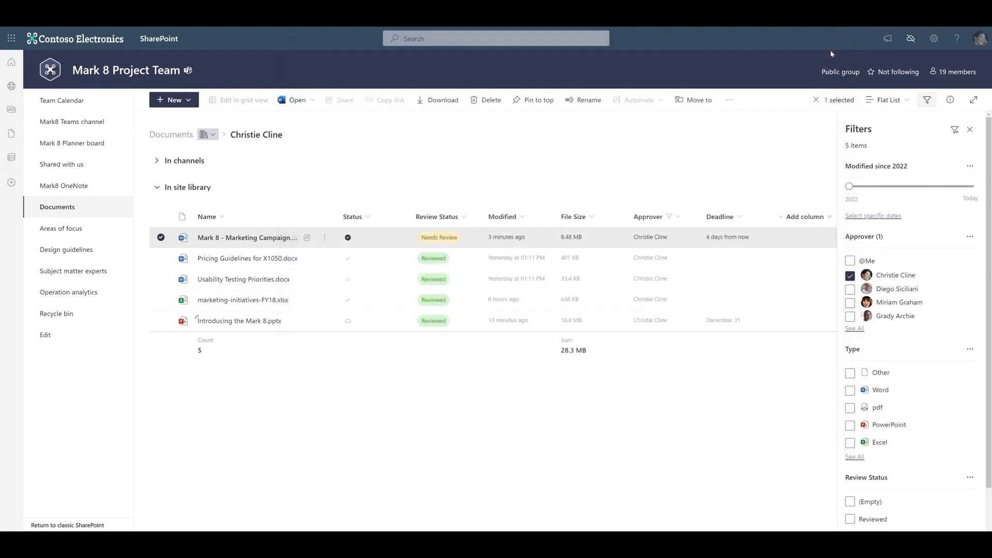
- Set the Marketing Campaign document's Review Status to Reviewed in the details pane
{"action": "left_click", "coordinate": [950, 100]}
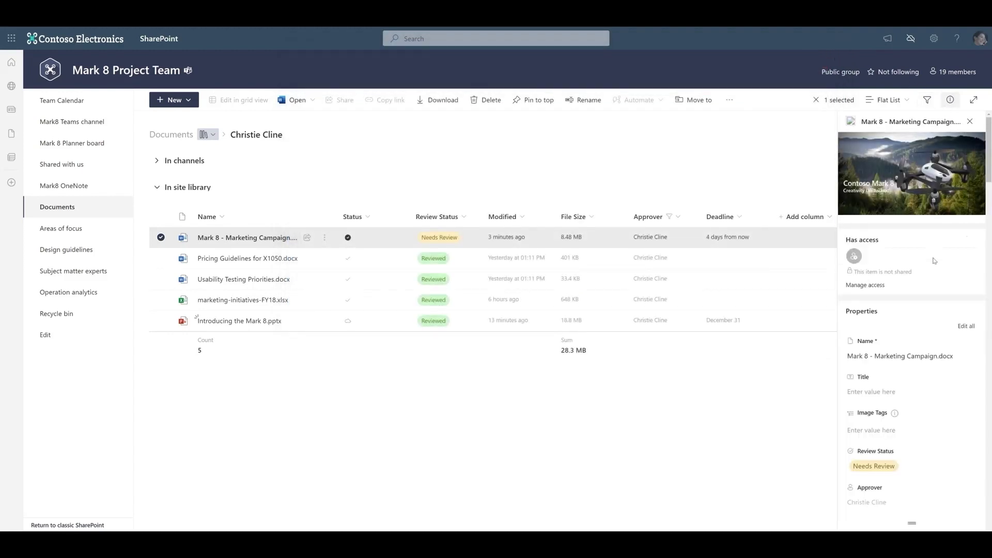
{"action": "left_click", "coordinate": [908, 467]}
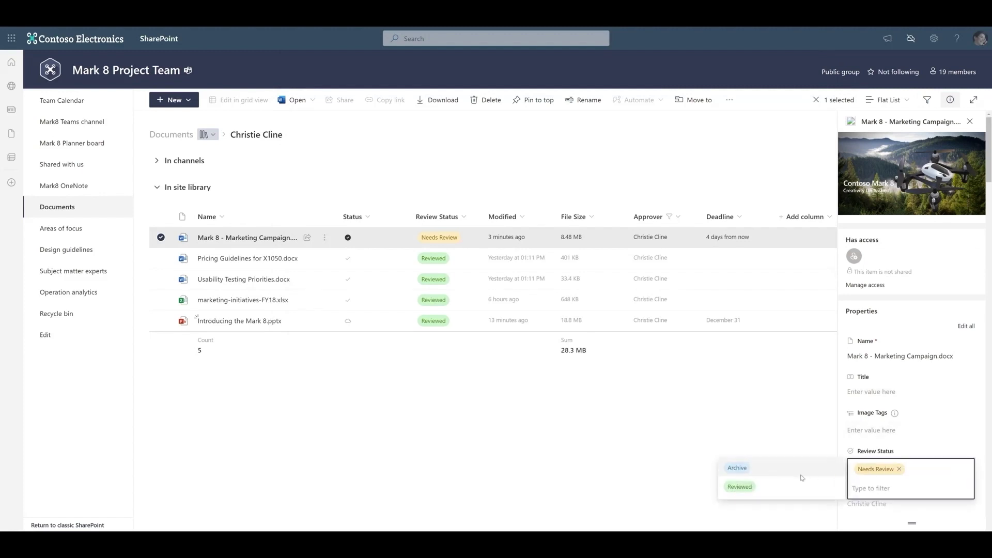
{"action": "left_click", "coordinate": [748, 487]}
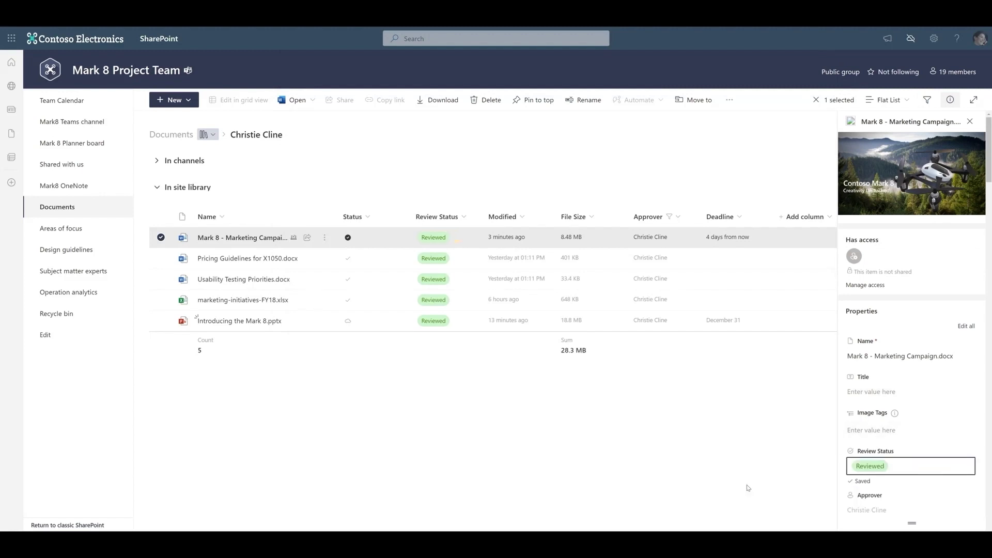
{"action": "left_click", "coordinate": [738, 485]}
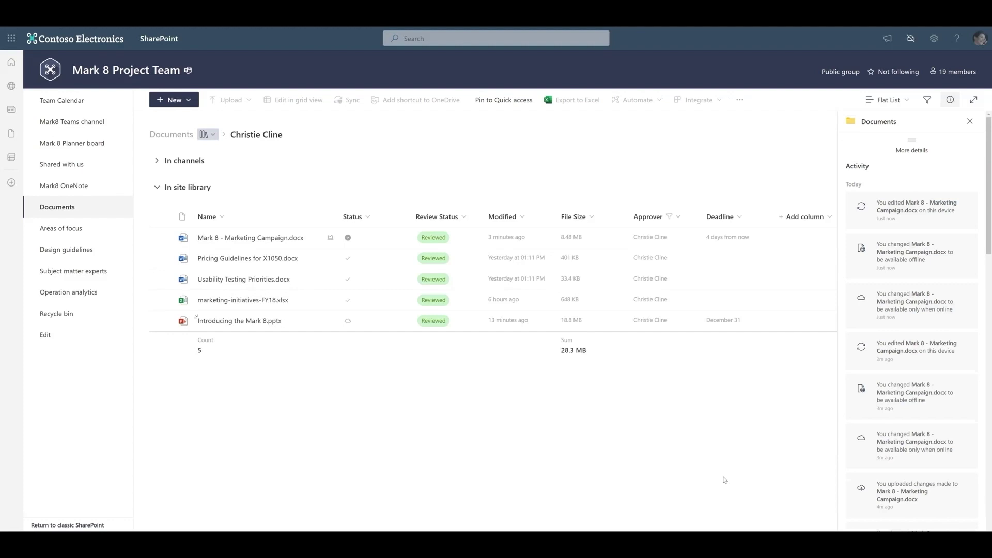
- Turn Airplane mode off in Quick Settings
{"action": "key", "text": "super+a"}
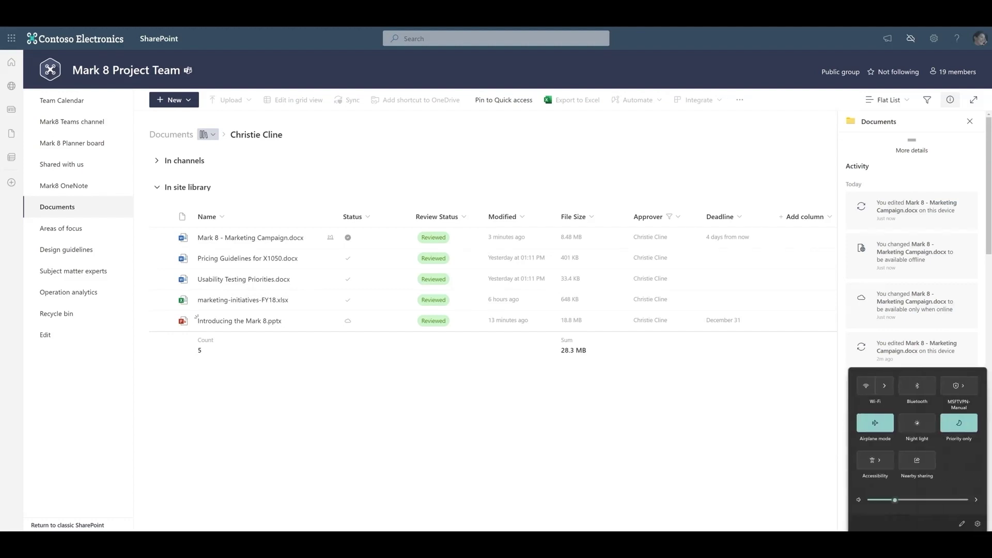
{"action": "left_click", "coordinate": [877, 426]}
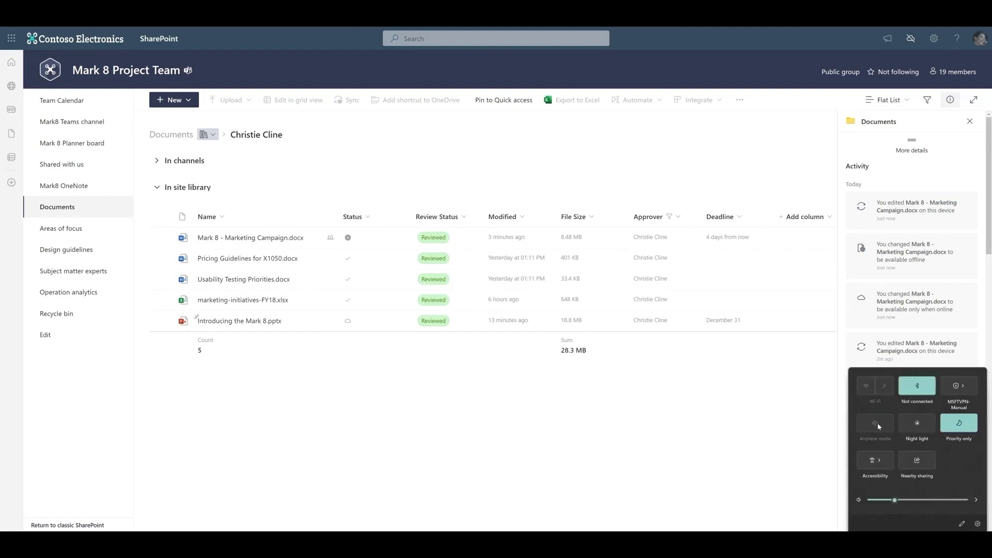
{"action": "key", "text": "Escape"}
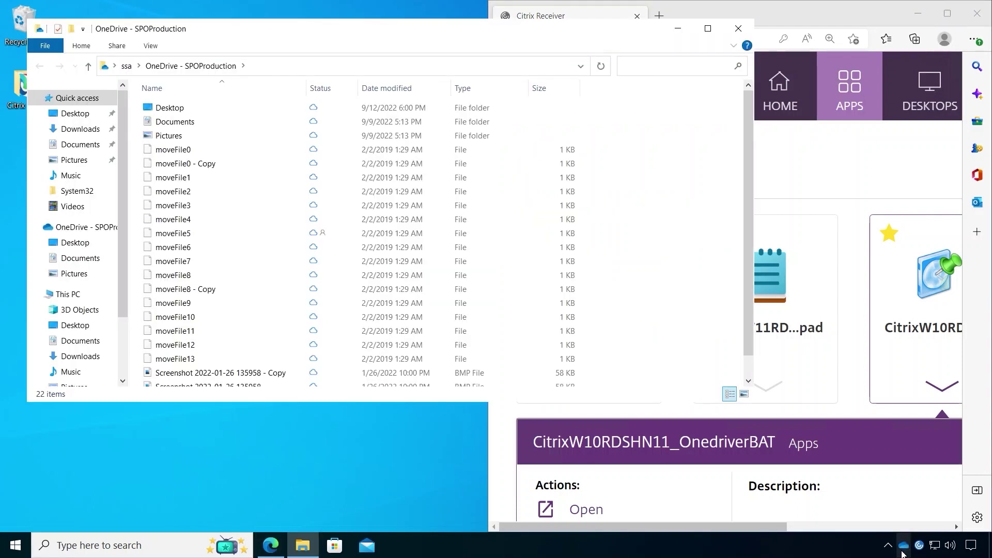
- Close File Explorer and launch CitrixW10RDSHN11_OnedriverBAT via its downloaded launch file
{"action": "left_click", "coordinate": [739, 28]}
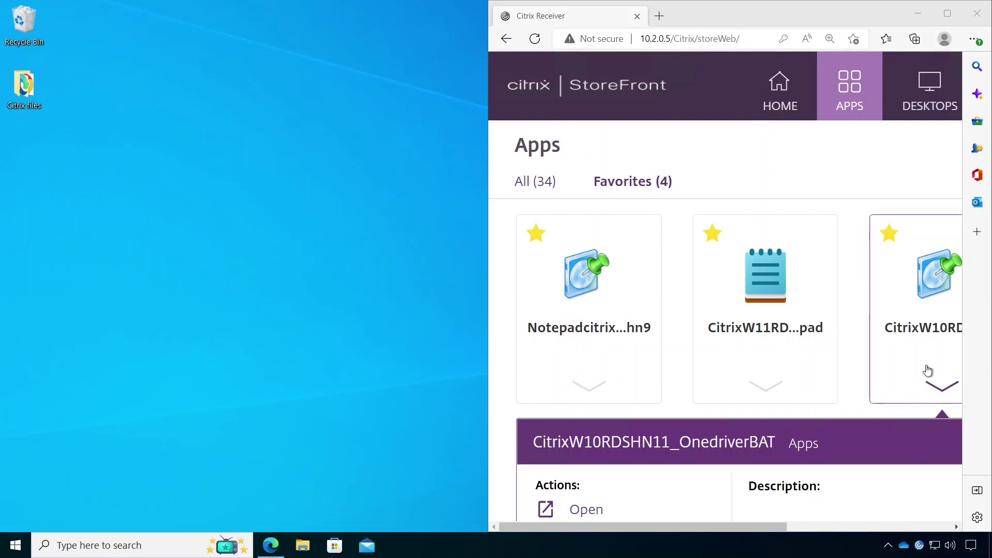
{"action": "left_click", "coordinate": [583, 511]}
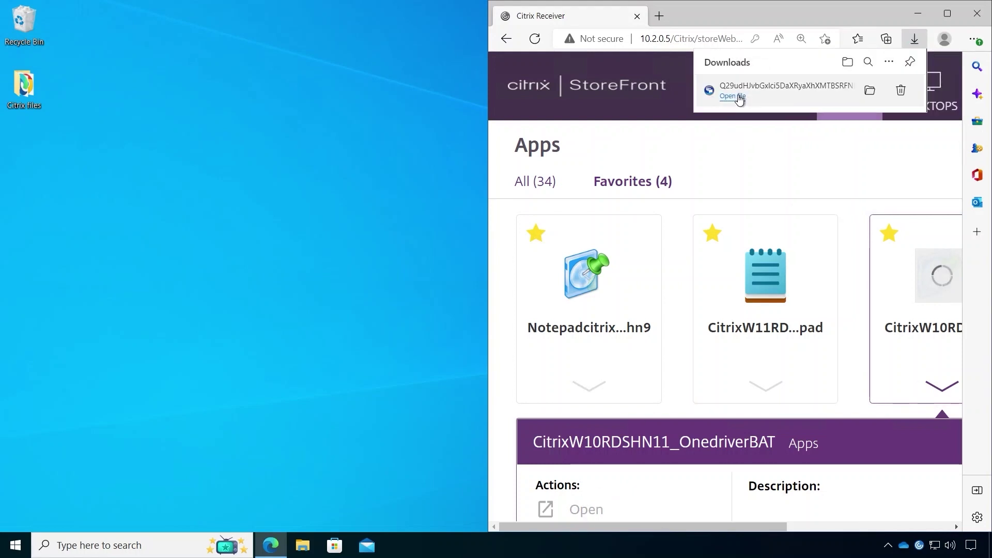
{"action": "left_click", "coordinate": [740, 98]}
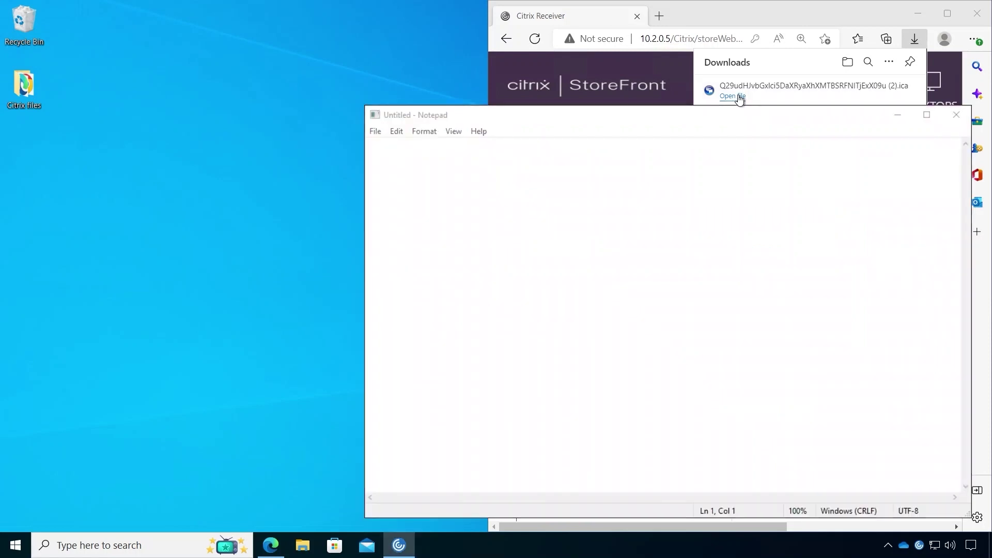
- Write 'Ignite Demo!' in the blank Notepad document
{"action": "left_click", "coordinate": [423, 154]}
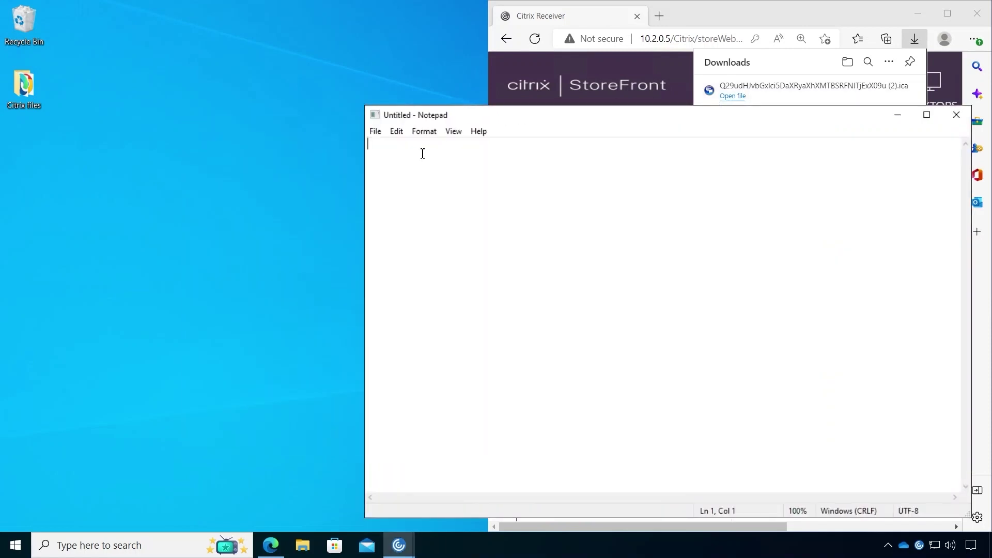
{"action": "type", "text": "Ignite Dem"}
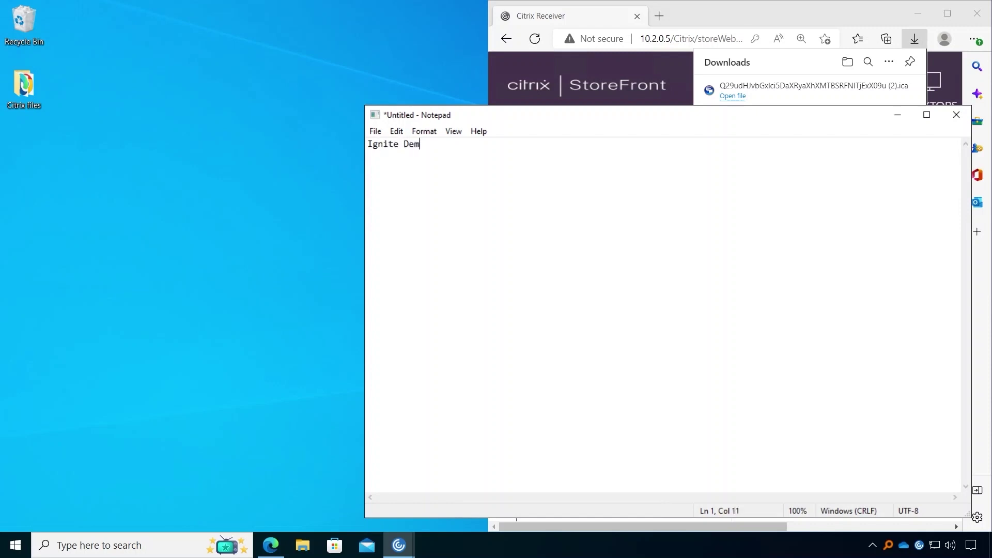
{"action": "type", "text": "o!"}
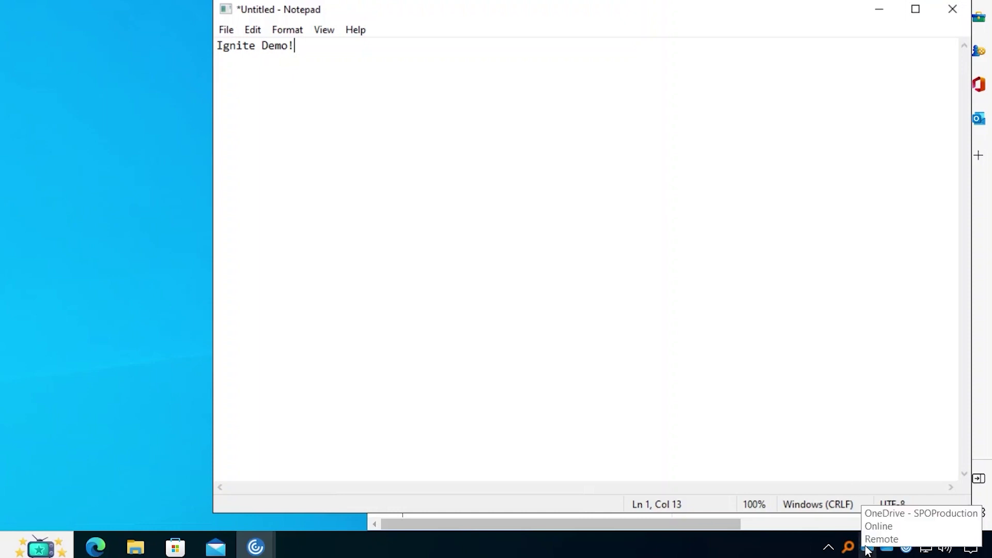
{"action": "left_click", "coordinate": [228, 31]}
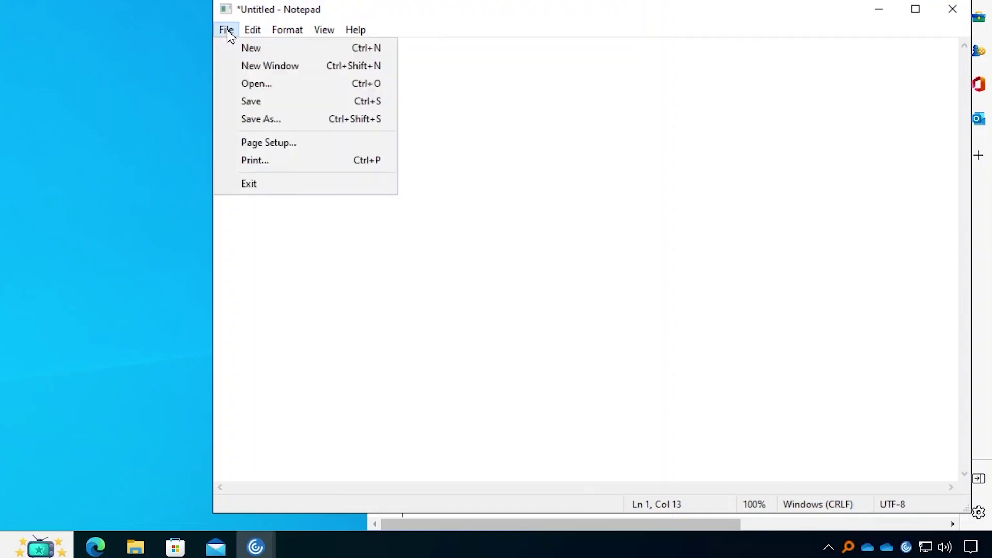
{"action": "left_click", "coordinate": [273, 103]}
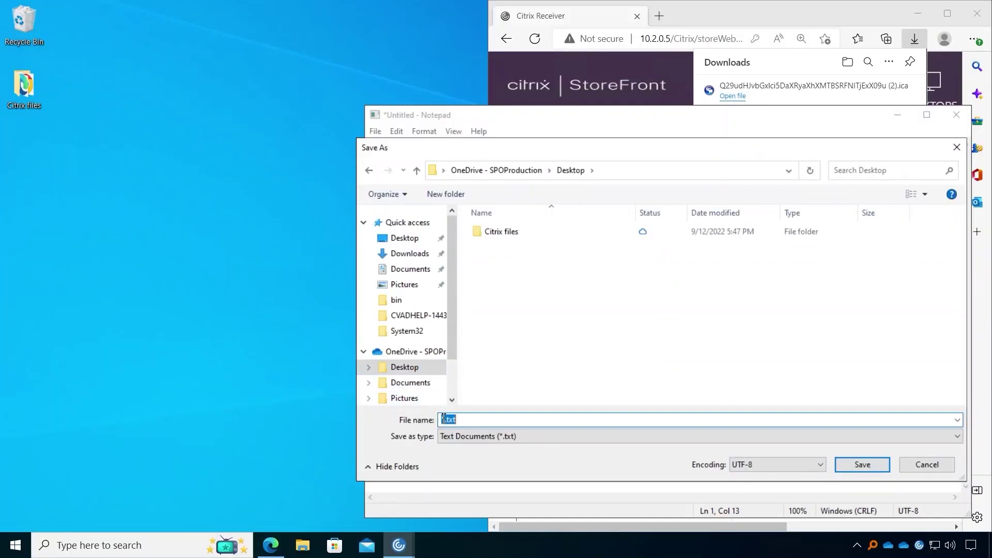
- Save the note as Ignite demo.txt on the OneDrive Desktop and close it
{"action": "key", "text": "Home"}
{"action": "key", "text": "Delete"}
{"action": "type", "text": "Ignite demo"}
{"action": "left_click", "coordinate": [862, 464]}
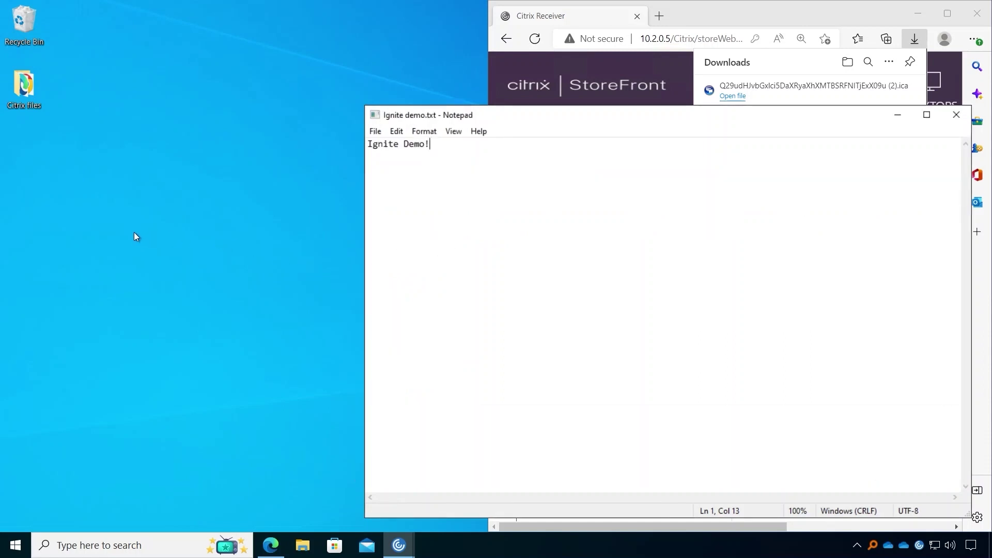
{"action": "left_click", "coordinate": [957, 114]}
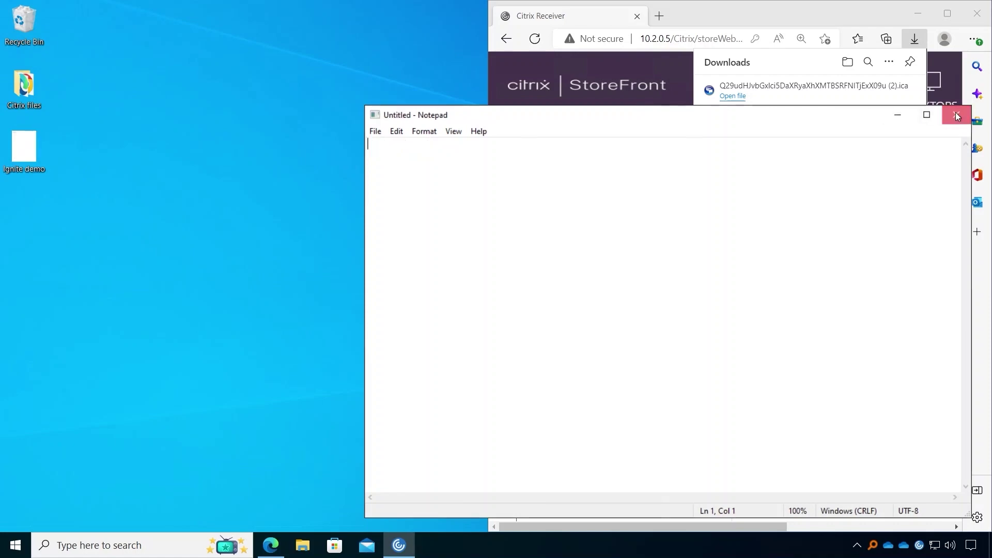